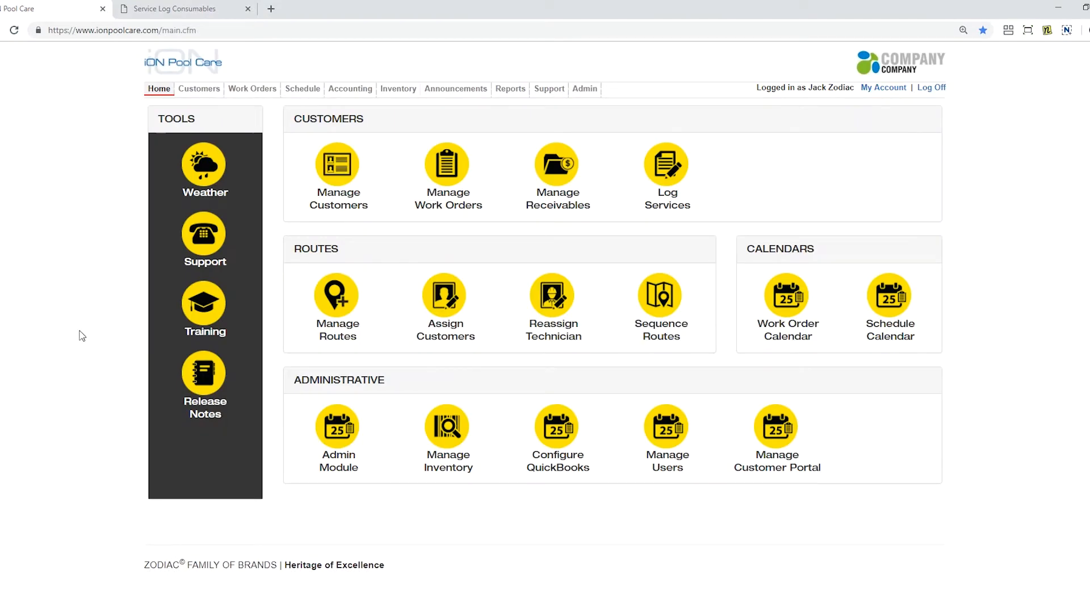
# Open the tasks of the customer at 1234 Farm Lane, San Diego, and start adding a recurring task.
pyautogui.click(202, 93)
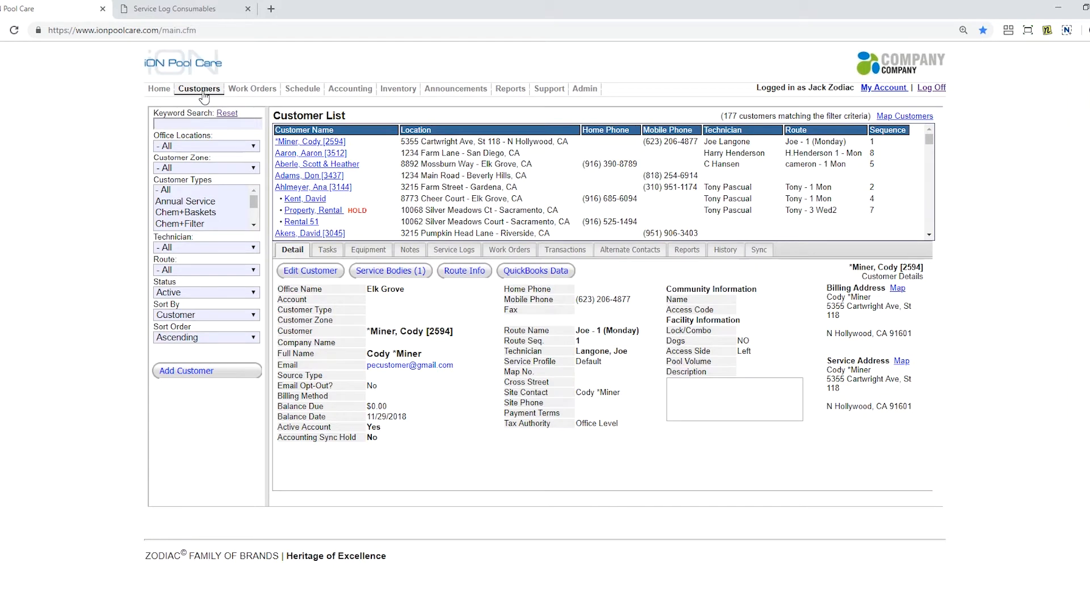
pyautogui.click(314, 234)
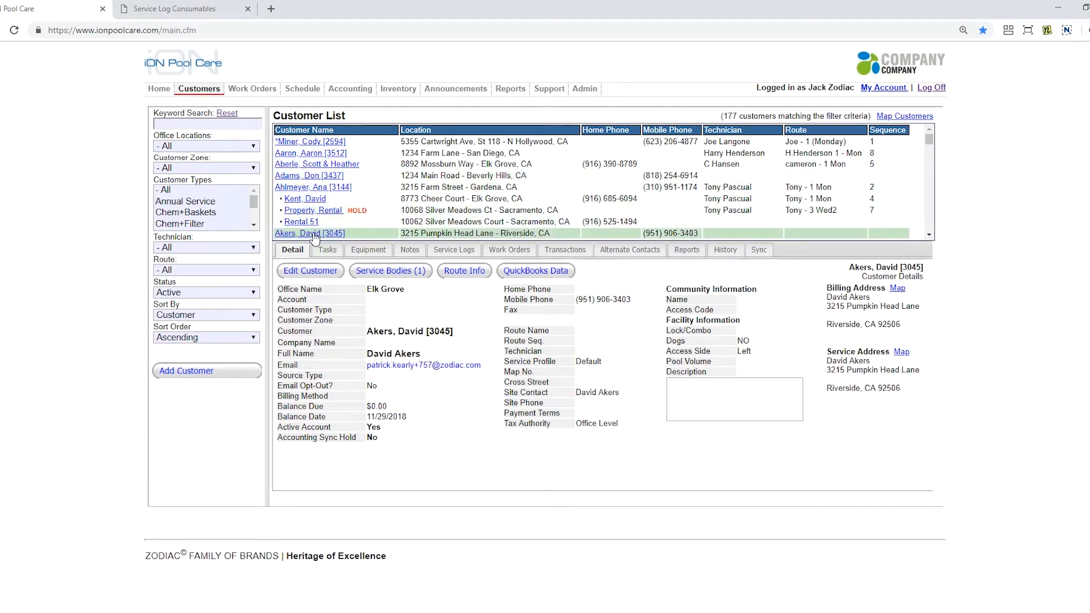
pyautogui.click(332, 154)
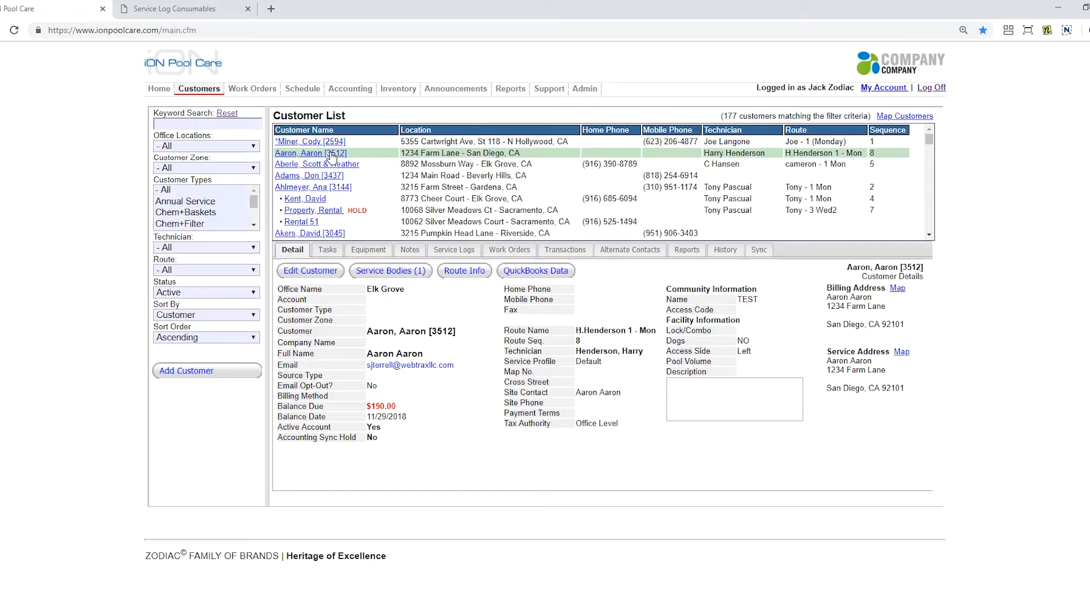
pyautogui.click(330, 251)
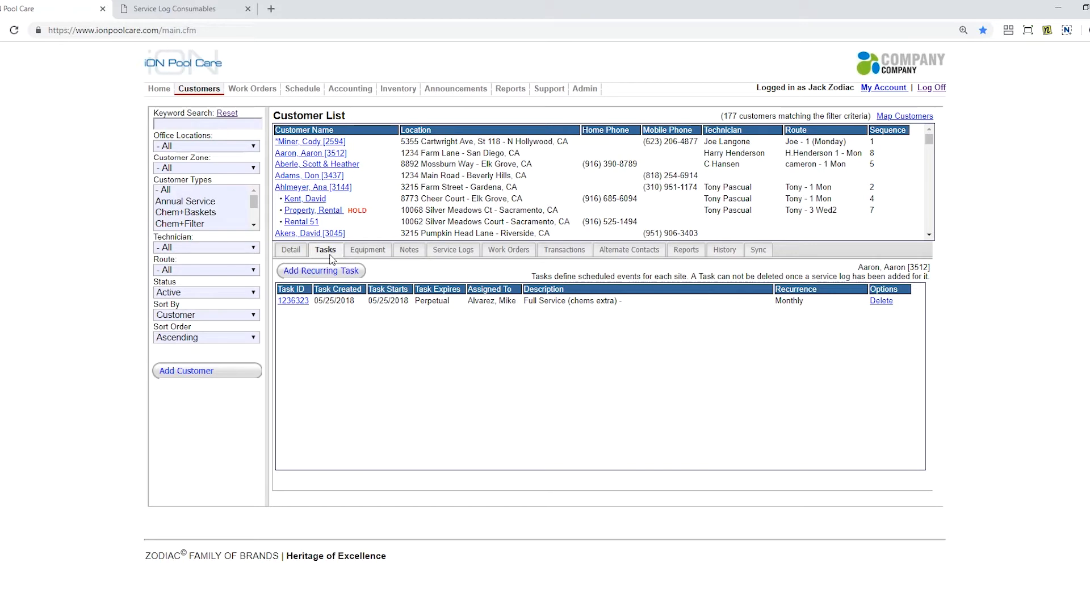
pyautogui.click(325, 272)
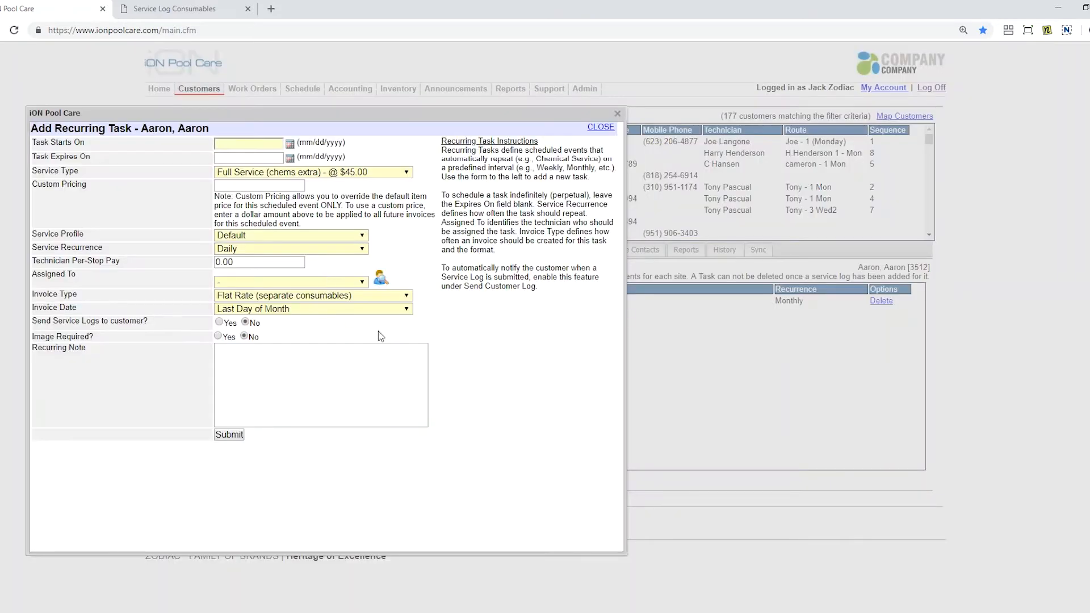
# Set the recurring task to start on 12/17/2018 and leave its expiration date blank.
pyautogui.click(289, 144)
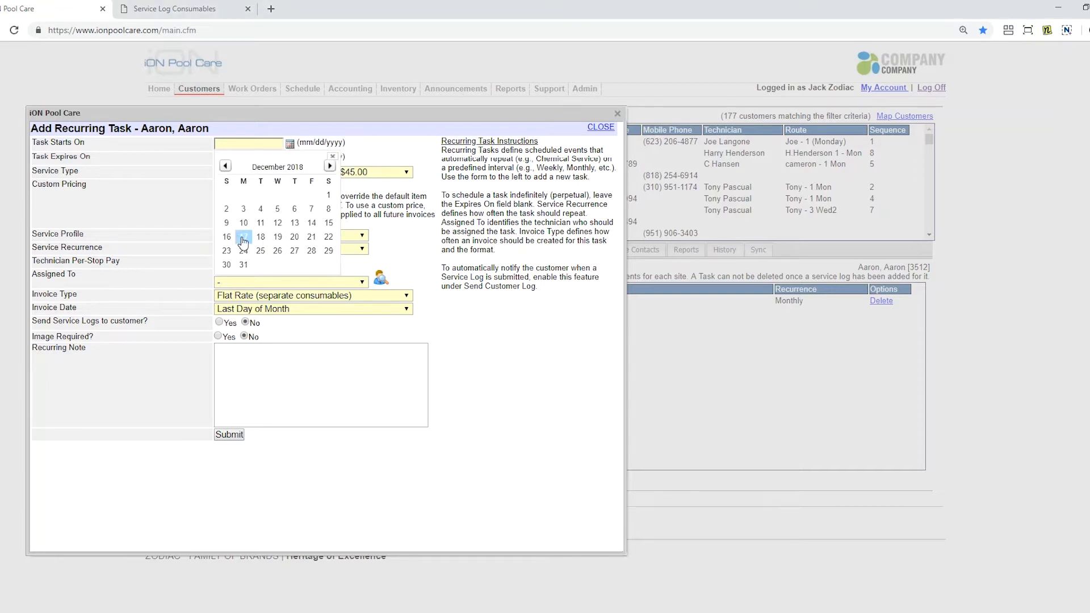
pyautogui.click(240, 238)
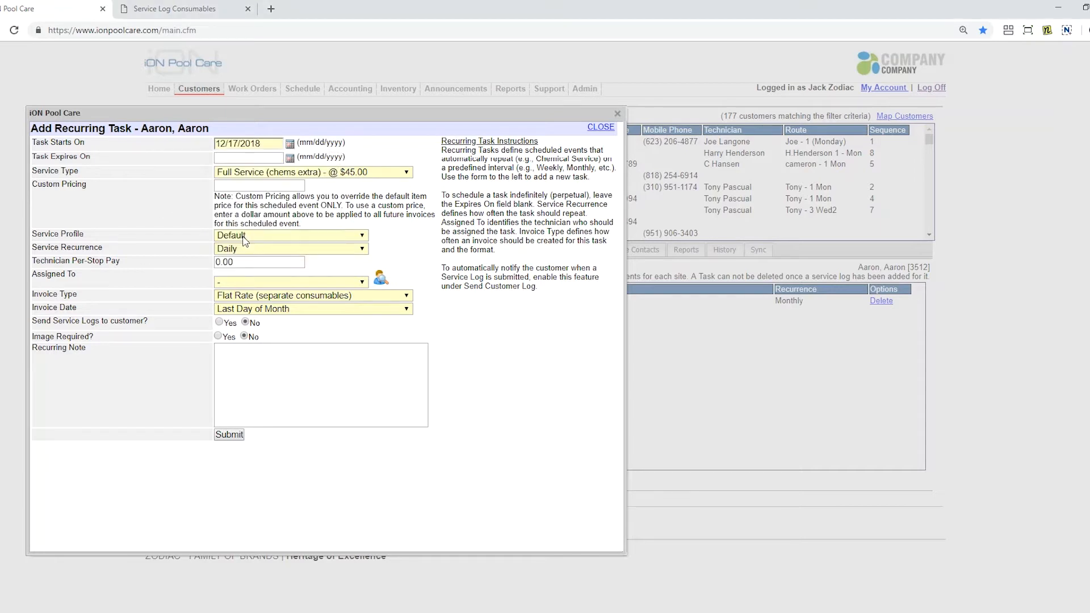
pyautogui.click(239, 160)
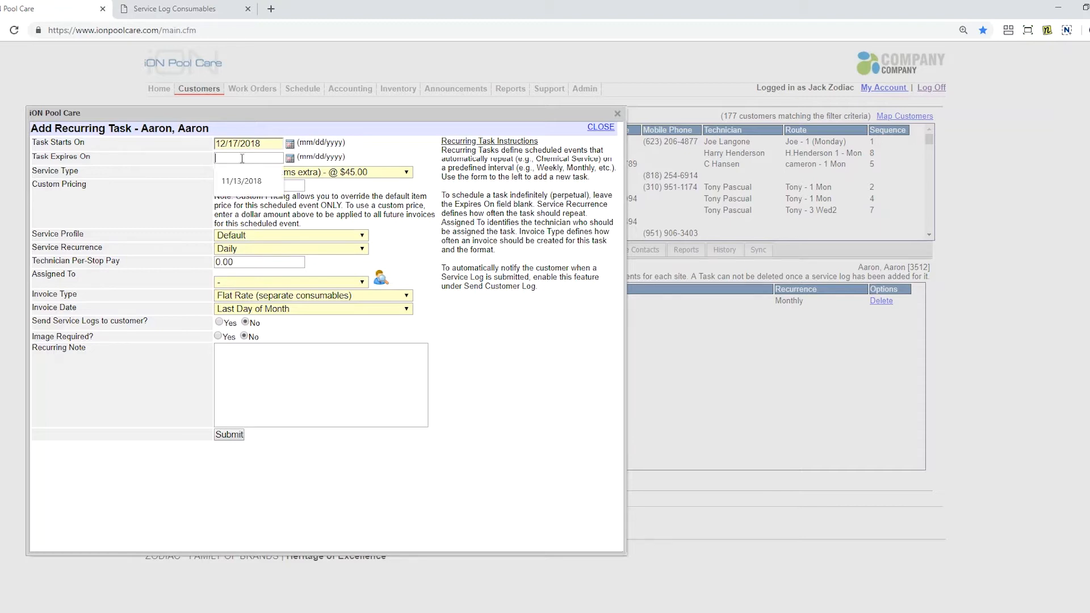
pyautogui.click(207, 159)
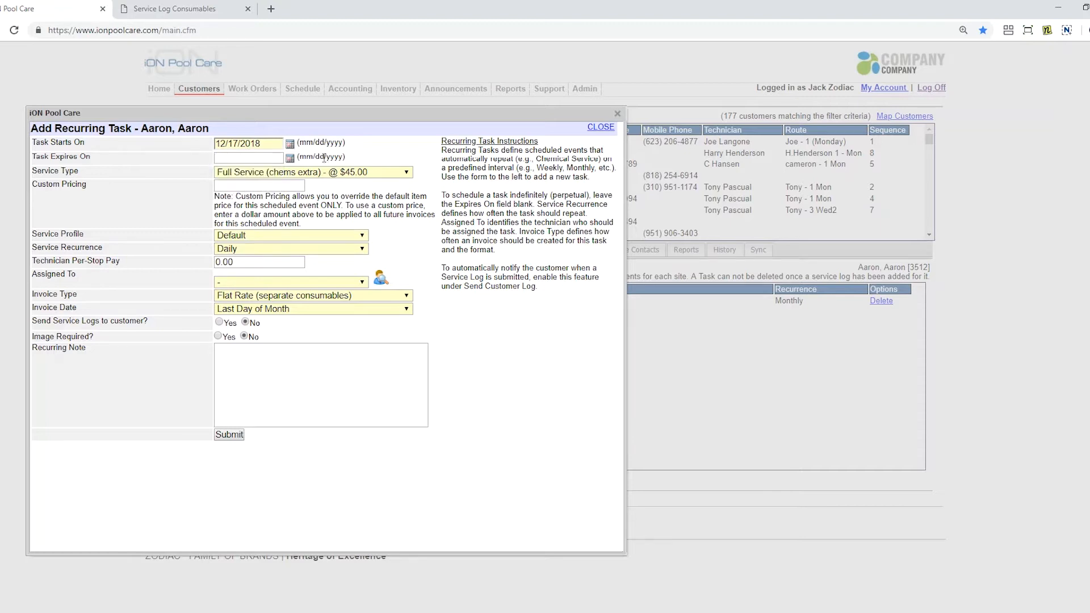
pyautogui.tripleClick(59, 159)
pyautogui.click(84, 175)
pyautogui.moveTo(33, 247); pyautogui.dragTo(237, 252)
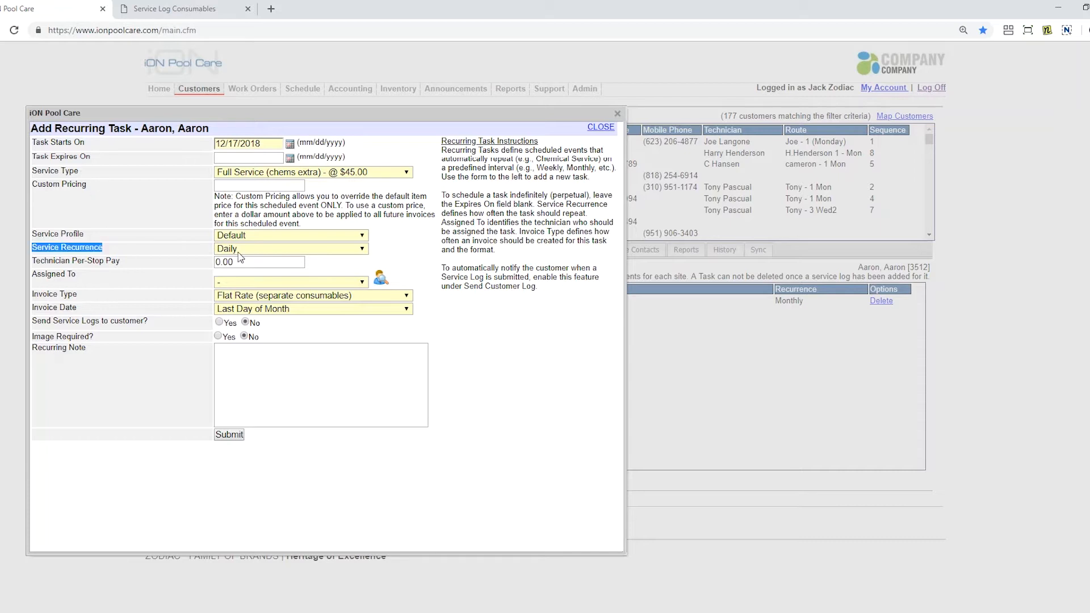
pyautogui.click(99, 179)
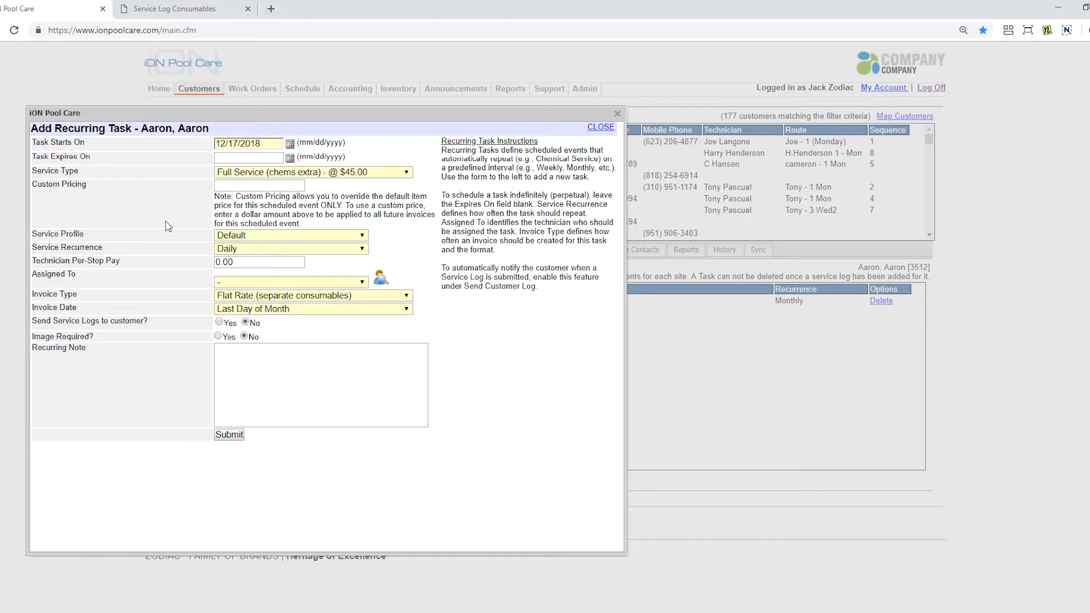
# Keep the Full Service (chems extra) service type and set the task's custom pricing to 50.00.
pyautogui.tripleClick(71, 173)
pyautogui.tripleClick(54, 184)
pyautogui.click(234, 187)
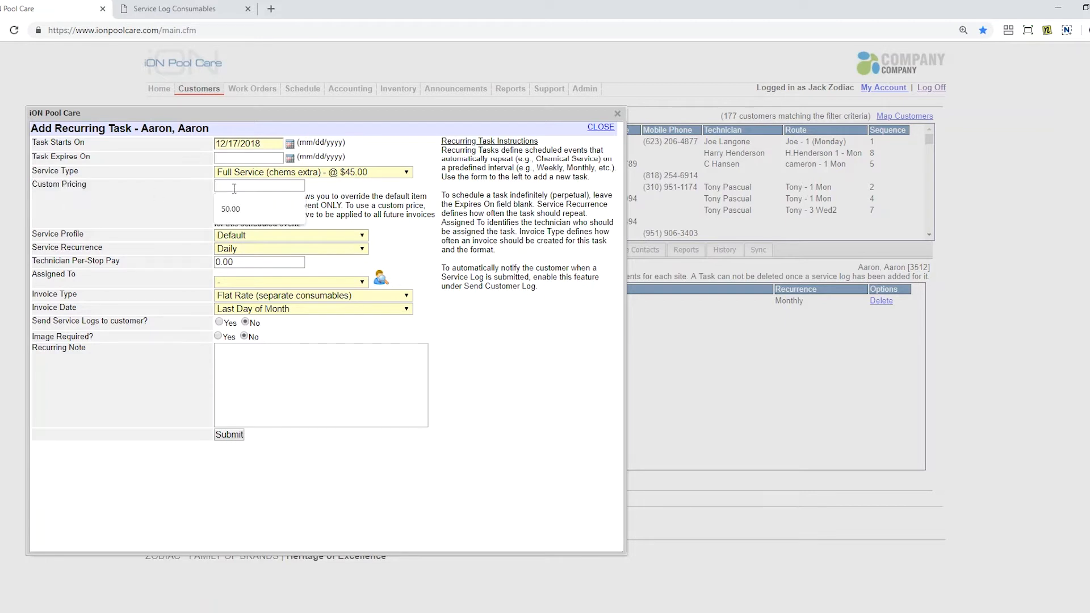
pyautogui.click(231, 209)
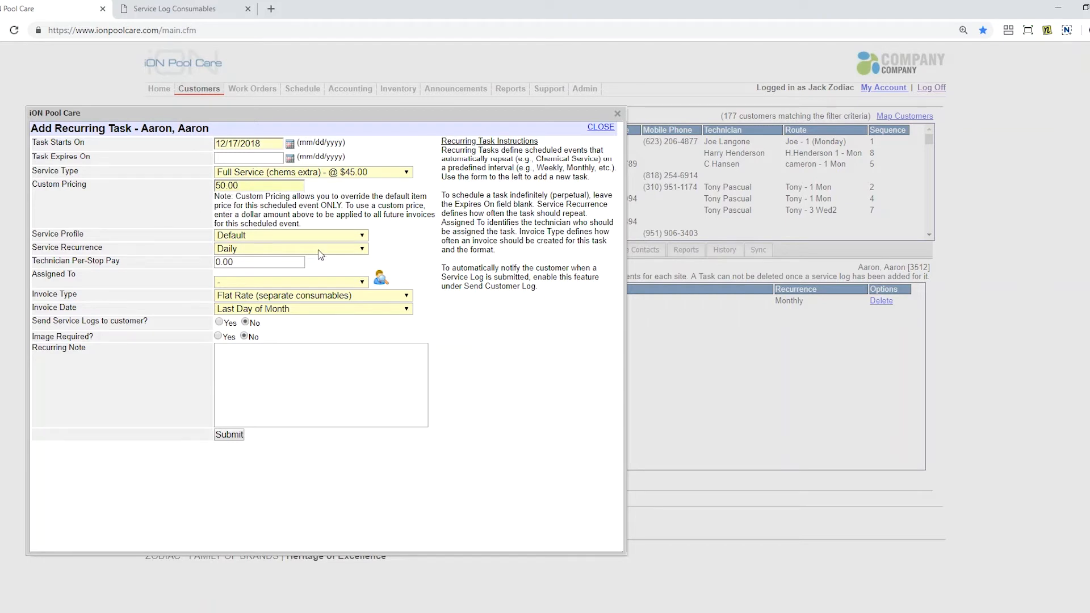
# Set the service recurrence to Weekly and assign the Monday visit to the customer's route technician.
pyautogui.click(360, 250)
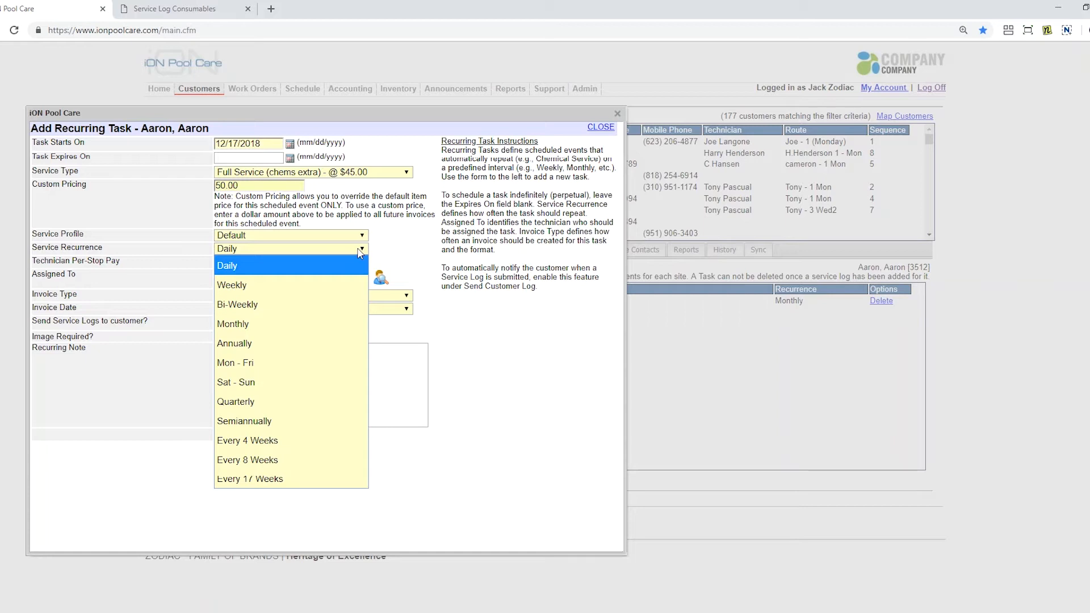
pyautogui.click(235, 285)
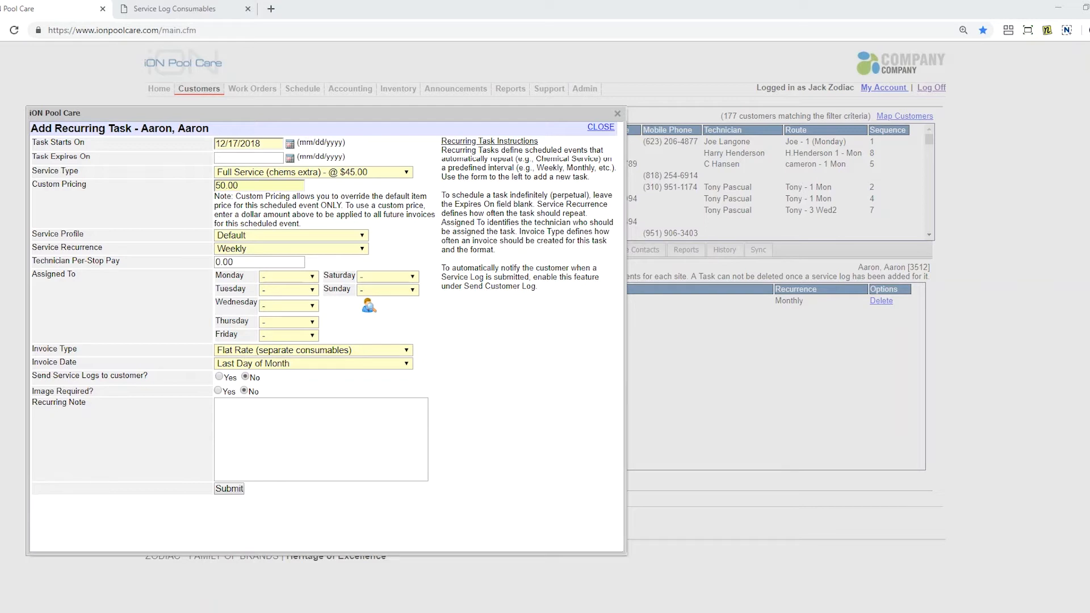
pyautogui.click(322, 346)
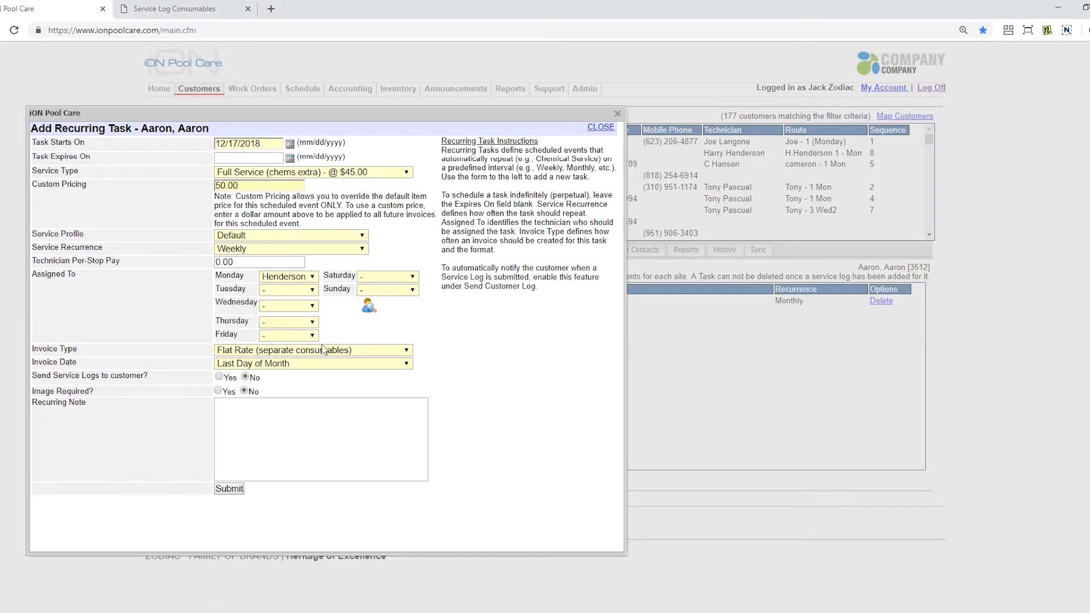
# Check nearby customers in the proximity list, by customer and by start date, and close the list.
pyautogui.click(368, 308)
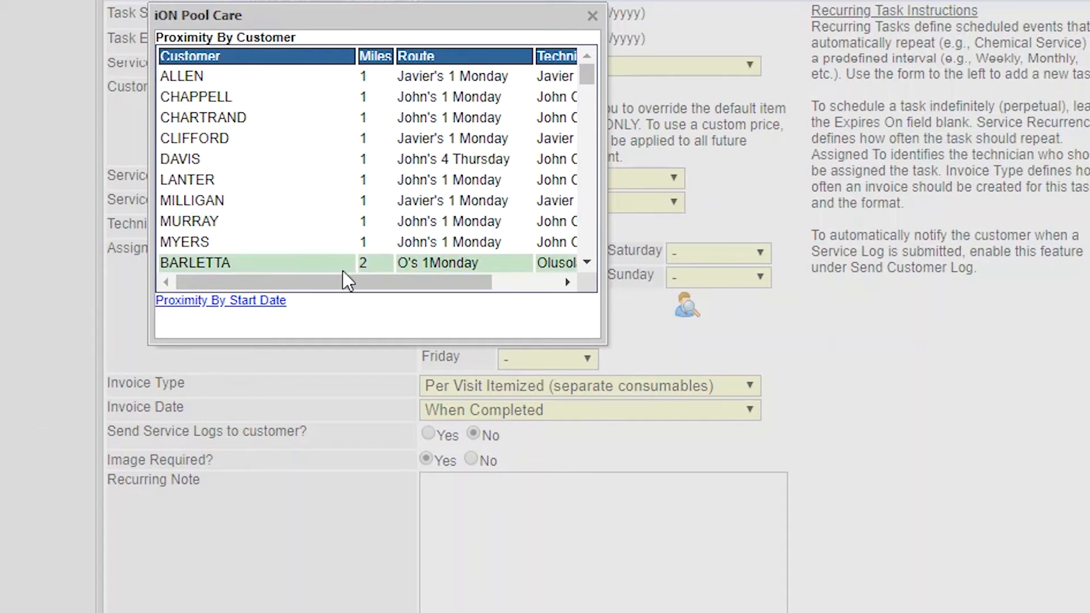
pyautogui.click(255, 301)
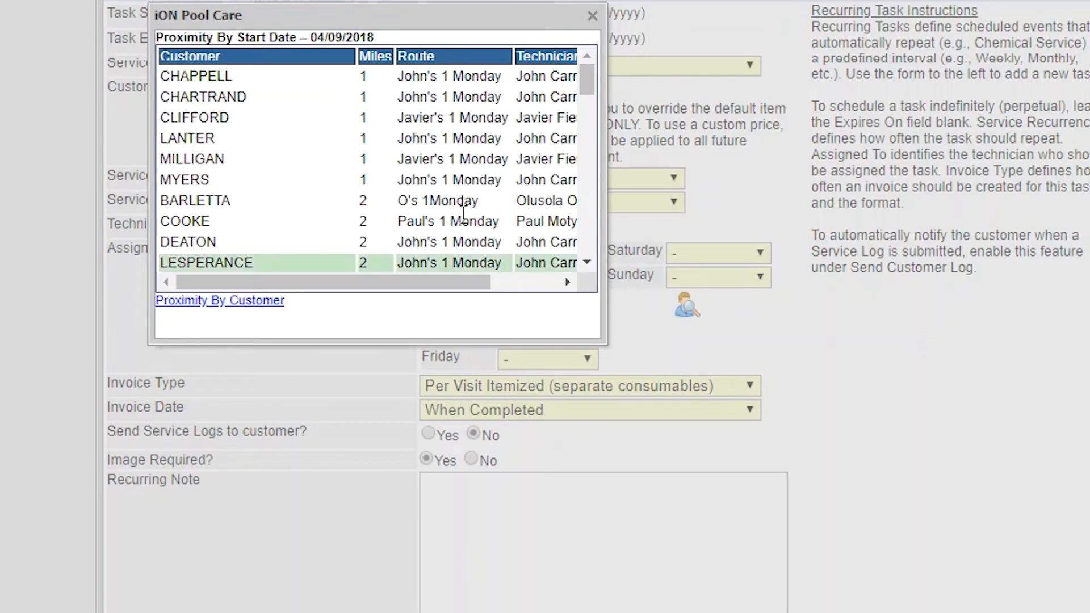
pyautogui.click(593, 14)
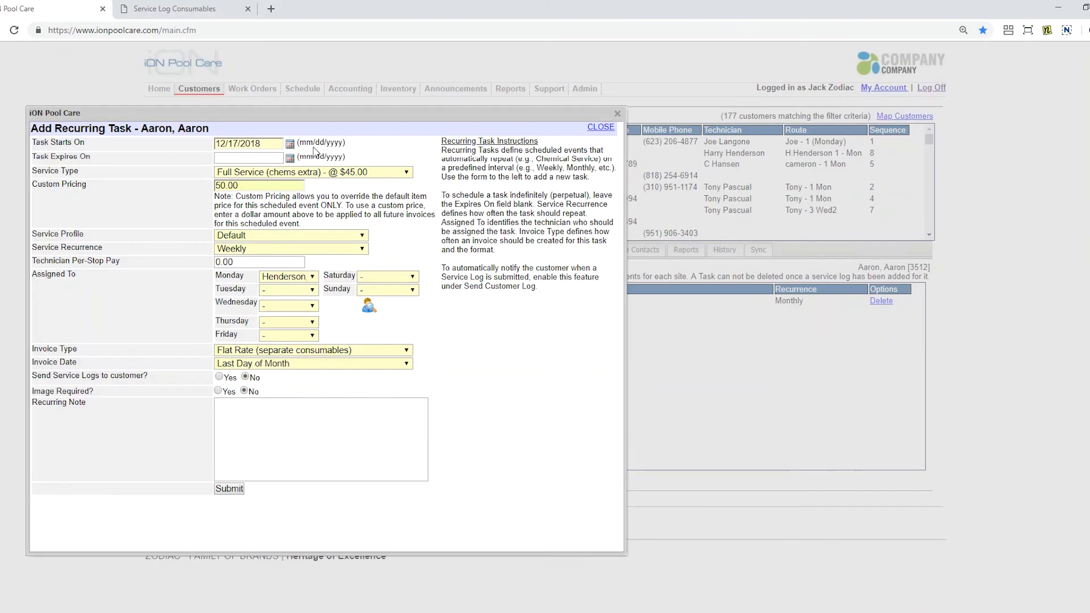
pyautogui.tripleClick(66, 364)
pyautogui.click(406, 364)
pyautogui.click(407, 364)
# Enable sending service logs to the customer, including consumables and uploaded images but excluding technician comments.
pyautogui.tripleClick(138, 375)
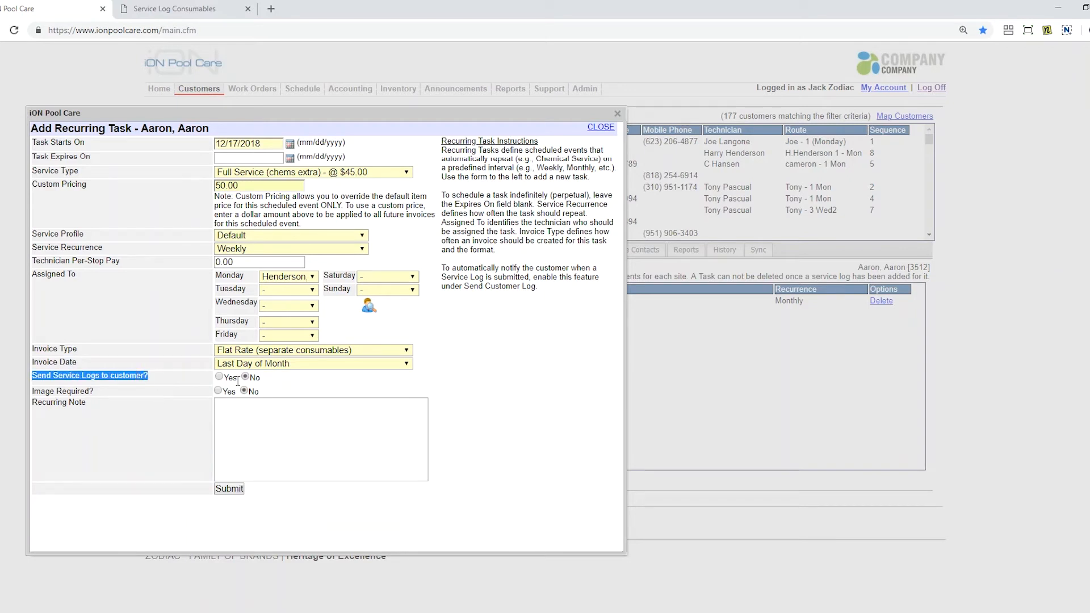
pyautogui.click(219, 377)
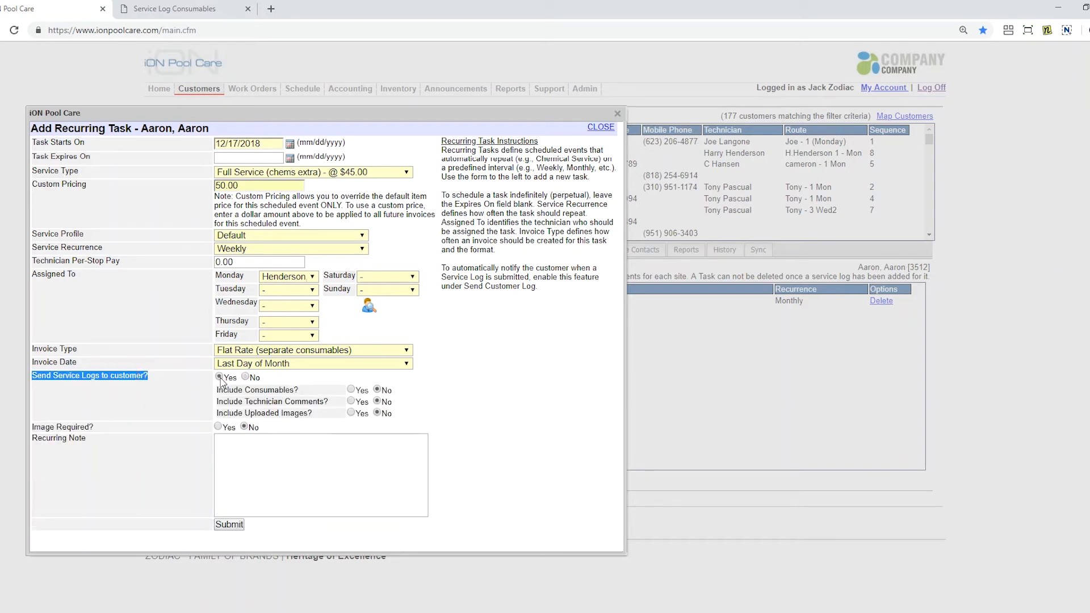
pyautogui.click(350, 390)
pyautogui.click(351, 401)
pyautogui.click(351, 413)
pyautogui.click(377, 401)
# Set the invoice type to Flat Rate (list consumables).
pyautogui.click(407, 351)
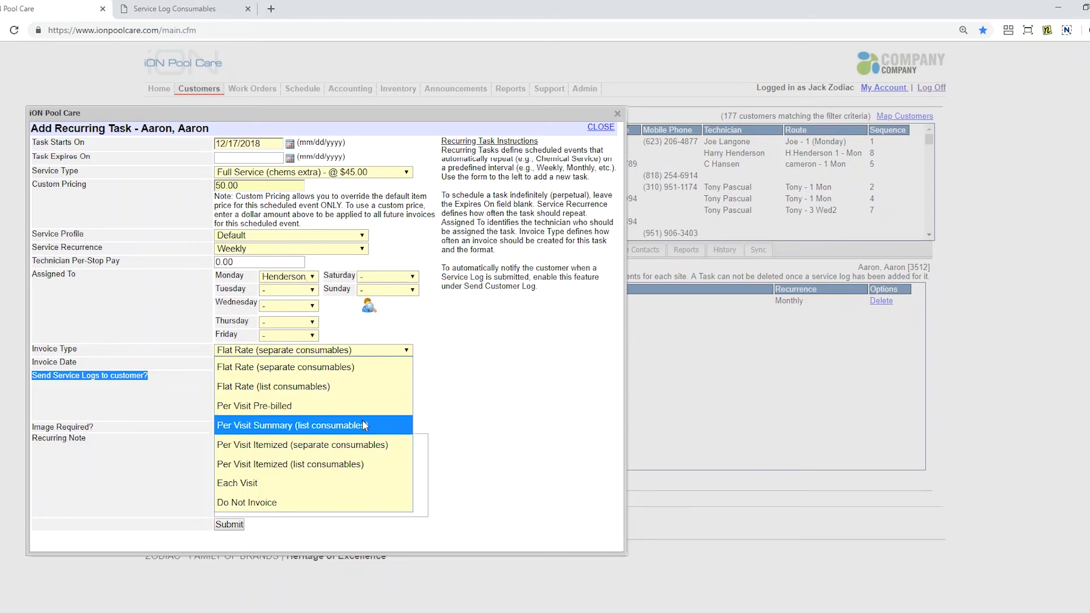
pyautogui.click(284, 387)
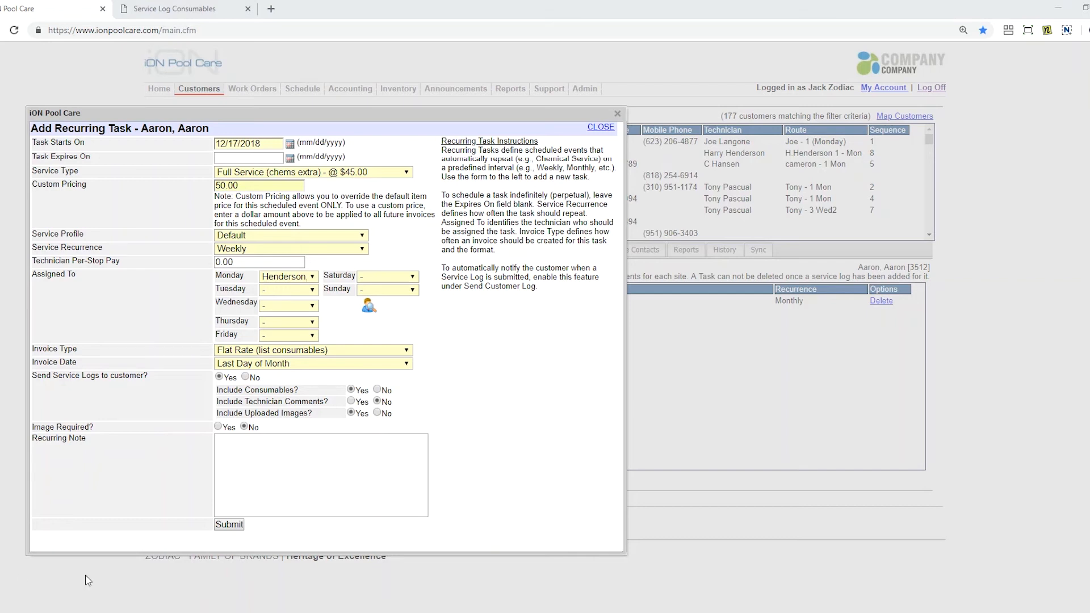
# Add the recurring note "Please close the gate. Dog is a runner." and submit the recurring task.
pyautogui.click(248, 477)
pyautogui.write('Please lock the ')
pyautogui.write('gat')
pyautogui.write('e. Dog is a runner.')
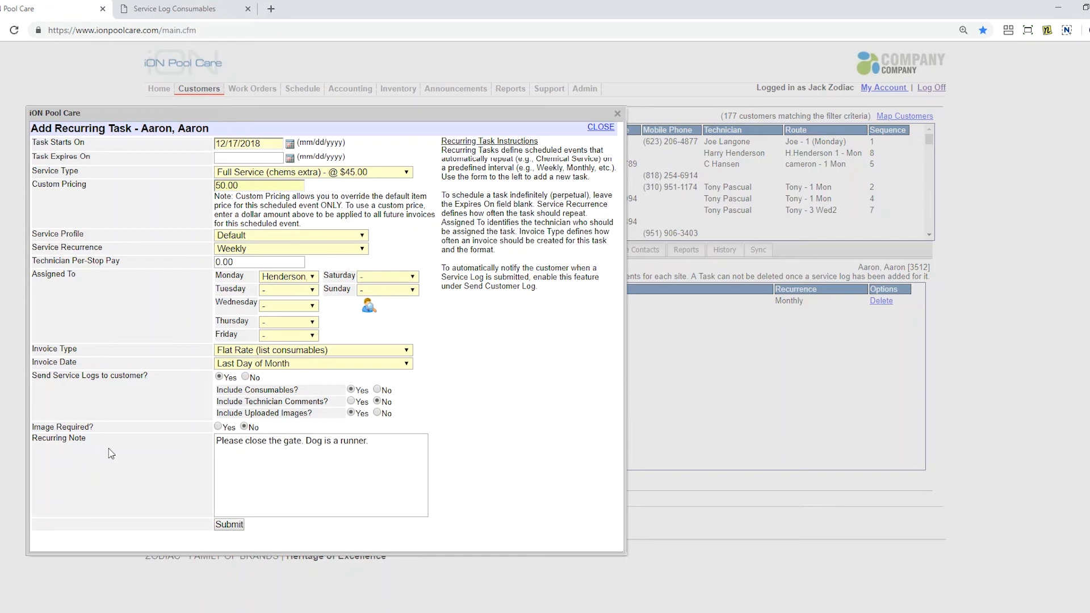
pyautogui.click(229, 524)
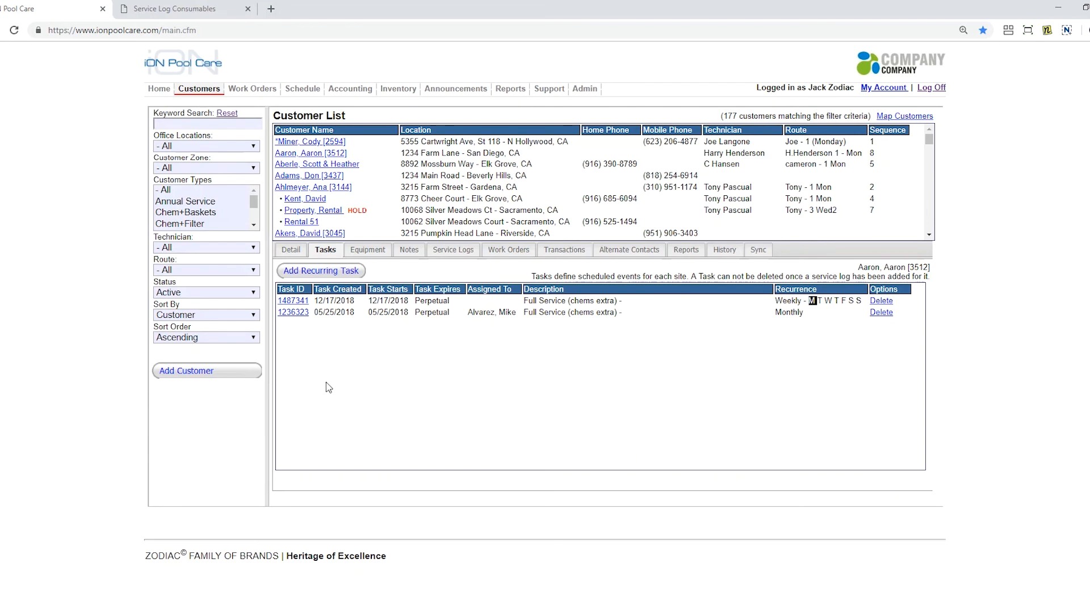
# Check the assigned technician's December 17, 2018 activities in the schedule and return to the monthly calendar.
pyautogui.click(302, 89)
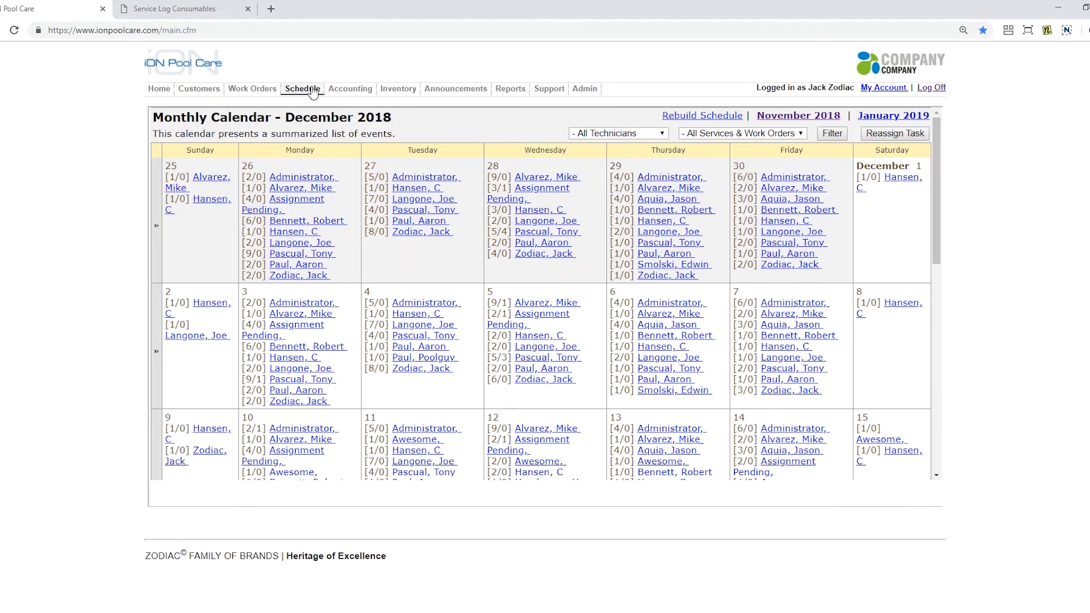
pyautogui.moveTo(938, 230); pyautogui.dragTo(935, 254)
pyautogui.scroll(-5, 338, 270)
pyautogui.click(337, 264)
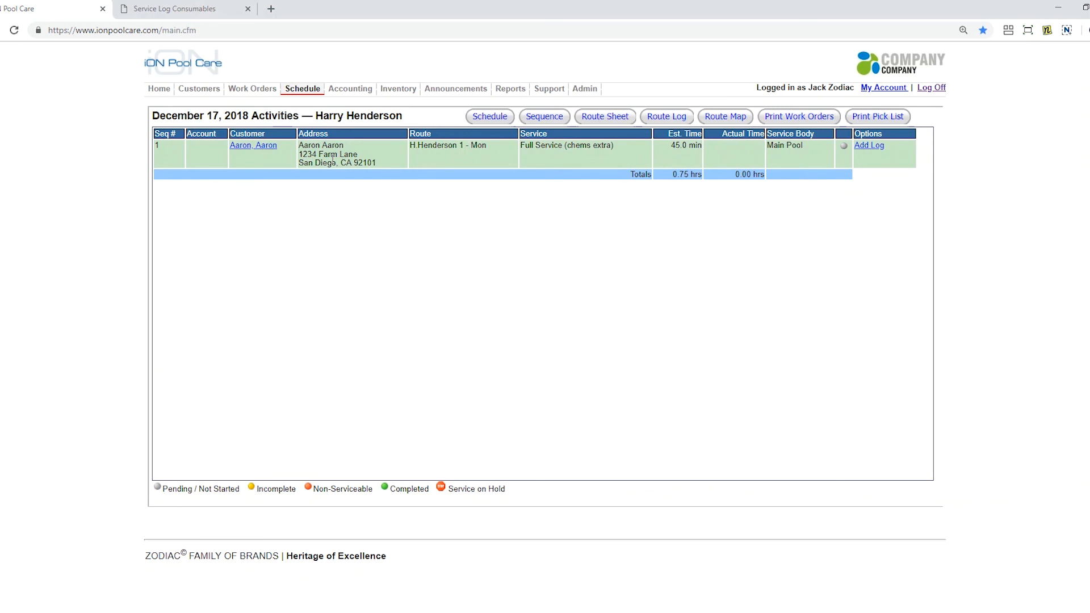
pyautogui.click(302, 89)
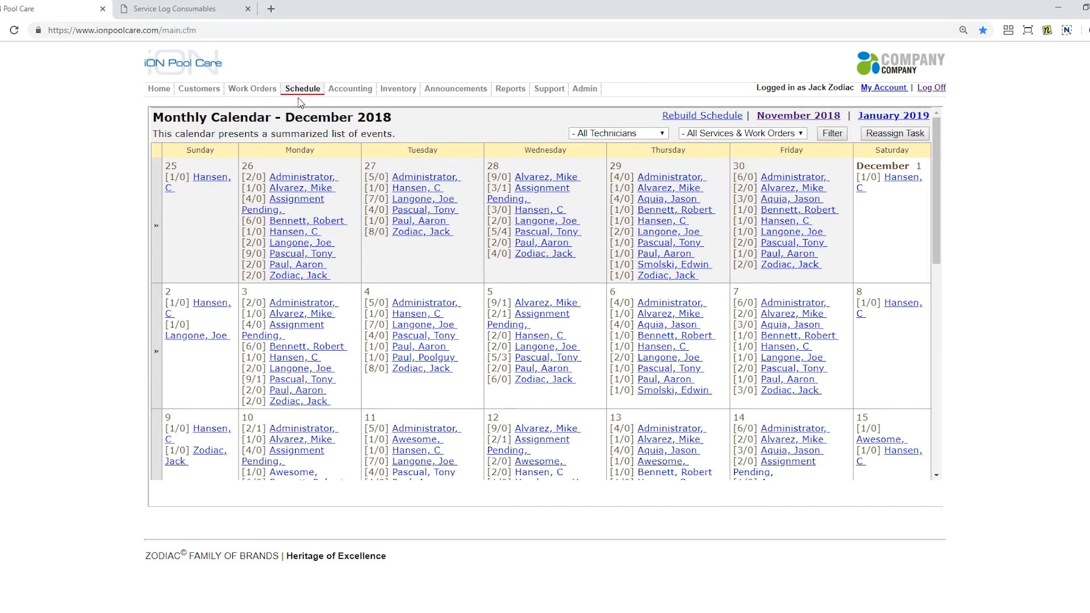